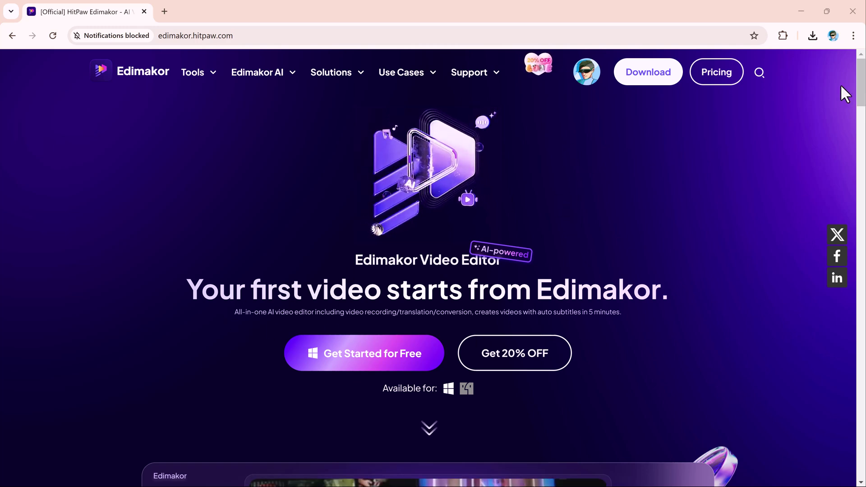
{"action": "scroll", "coordinate": [845, 95], "scroll_direction": "down", "scroll_amount": 5}
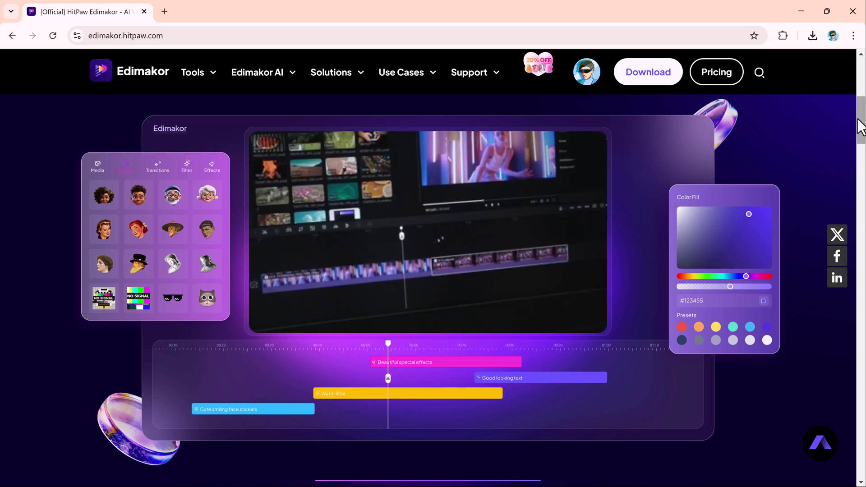
{"action": "left_click_drag", "start_coordinate": [859, 128], "coordinate": [861, 172]}
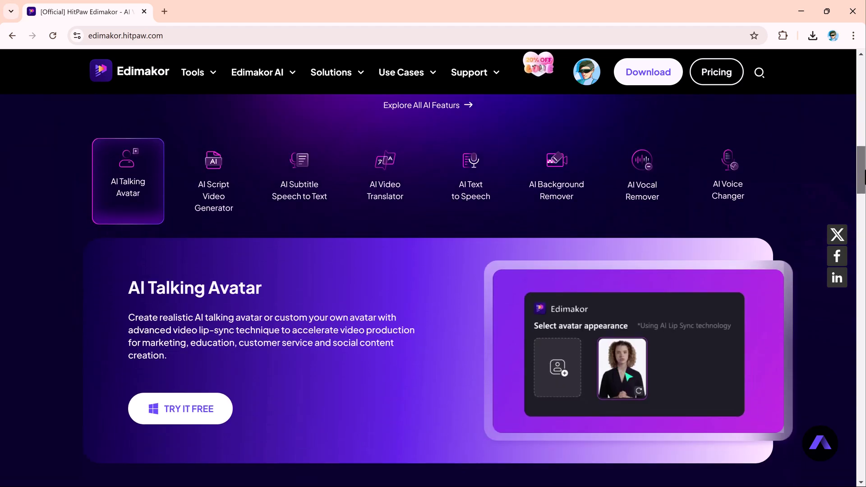
Preview the website's AI feature tabs, from Script Video Generator through Voice Changer.
{"action": "left_click", "coordinate": [238, 193]}
{"action": "left_click", "coordinate": [287, 193]}
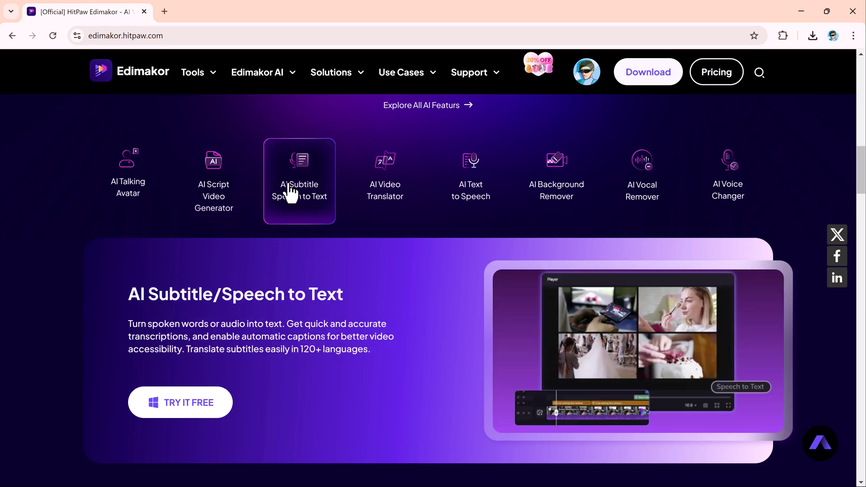
{"action": "left_click", "coordinate": [385, 189]}
{"action": "left_click", "coordinate": [484, 194]}
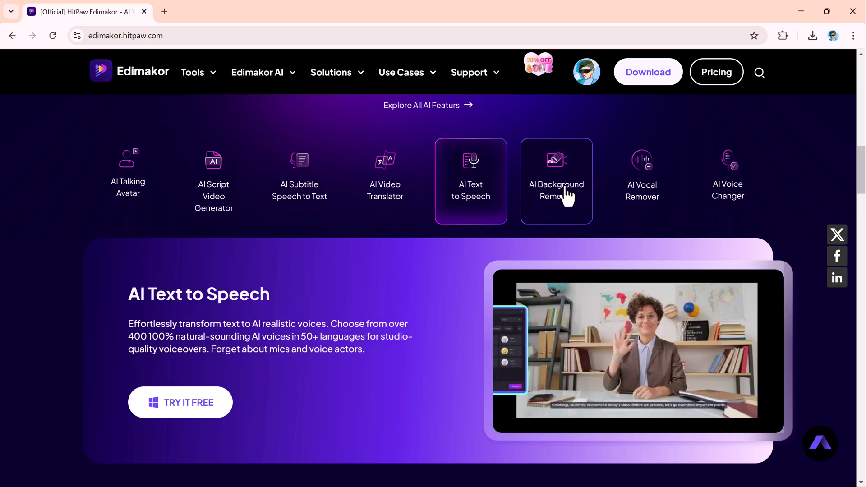
{"action": "left_click", "coordinate": [567, 196]}
{"action": "left_click", "coordinate": [648, 194]}
{"action": "left_click", "coordinate": [736, 195]}
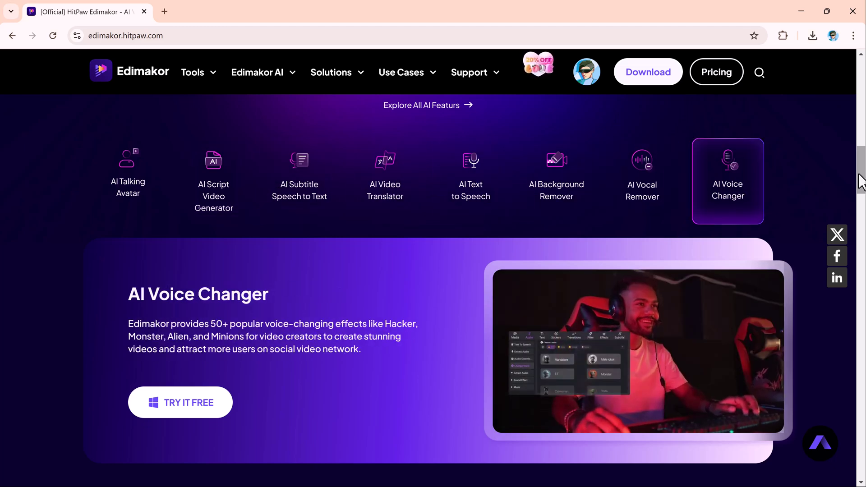
{"action": "scroll", "coordinate": [860, 181], "scroll_direction": "down", "scroll_amount": 5}
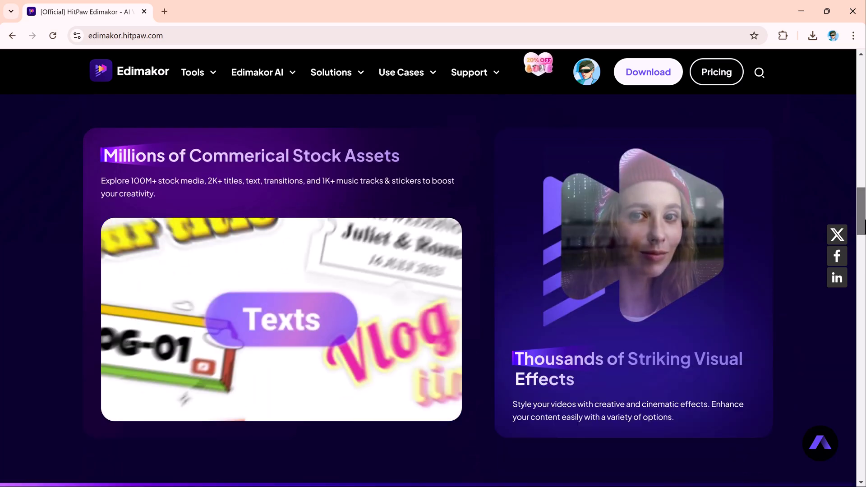
{"action": "scroll", "coordinate": [434, 291], "scroll_direction": "down", "scroll_amount": 2}
{"action": "scroll", "coordinate": [433, 291], "scroll_direction": "down", "scroll_amount": 4}
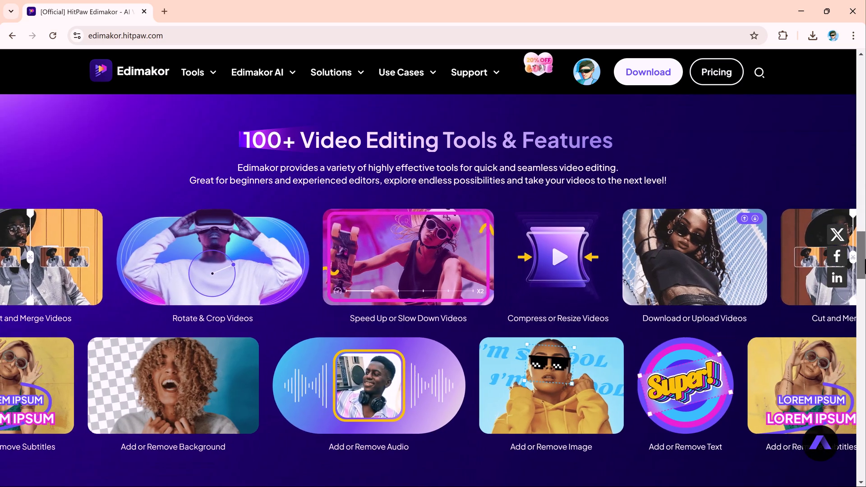
{"action": "scroll", "coordinate": [433, 291], "scroll_direction": "down", "scroll_amount": 2}
{"action": "scroll", "coordinate": [433, 291], "scroll_direction": "down", "scroll_amount": 3}
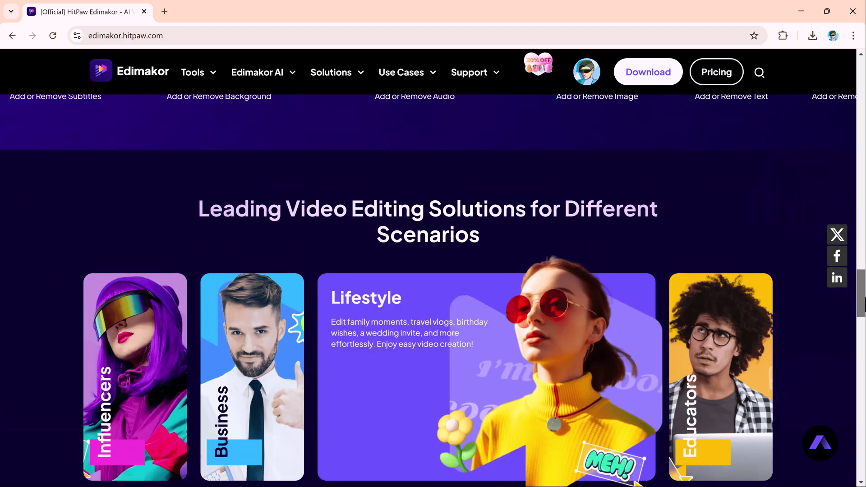
{"action": "scroll", "coordinate": [433, 291], "scroll_direction": "down", "scroll_amount": 1}
{"action": "scroll", "coordinate": [433, 291], "scroll_direction": "down", "scroll_amount": 3}
{"action": "scroll", "coordinate": [433, 291], "scroll_direction": "down", "scroll_amount": 2}
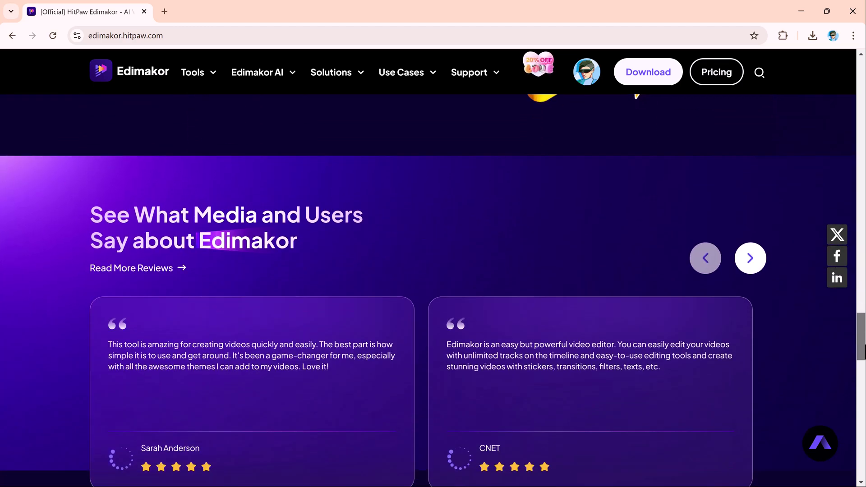
{"action": "scroll", "coordinate": [433, 291], "scroll_direction": "down", "scroll_amount": 2}
{"action": "scroll", "coordinate": [433, 291], "scroll_direction": "down", "scroll_amount": 1}
{"action": "scroll", "coordinate": [433, 291], "scroll_direction": "down", "scroll_amount": 3}
{"action": "scroll", "coordinate": [433, 291], "scroll_direction": "down", "scroll_amount": 2}
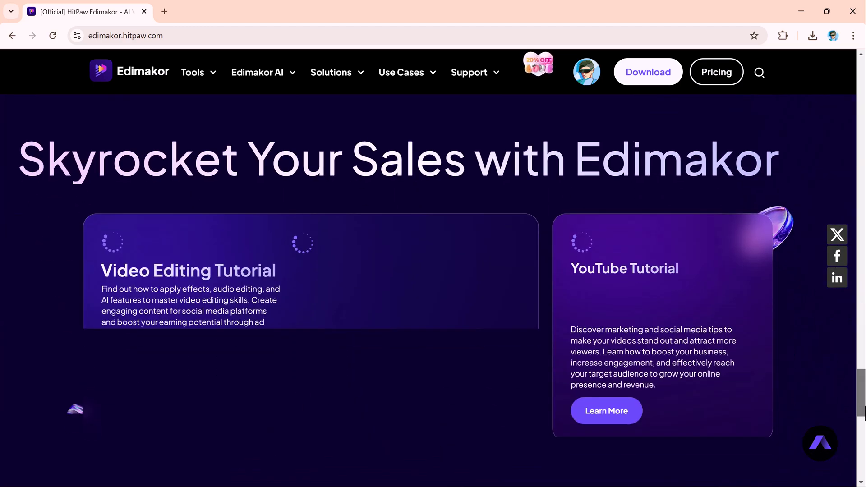
{"action": "scroll", "coordinate": [432, 292], "scroll_direction": "down", "scroll_amount": 3}
{"action": "scroll", "coordinate": [432, 291], "scroll_direction": "down", "scroll_amount": 1}
{"action": "scroll", "coordinate": [434, 291], "scroll_direction": "down", "scroll_amount": 3}
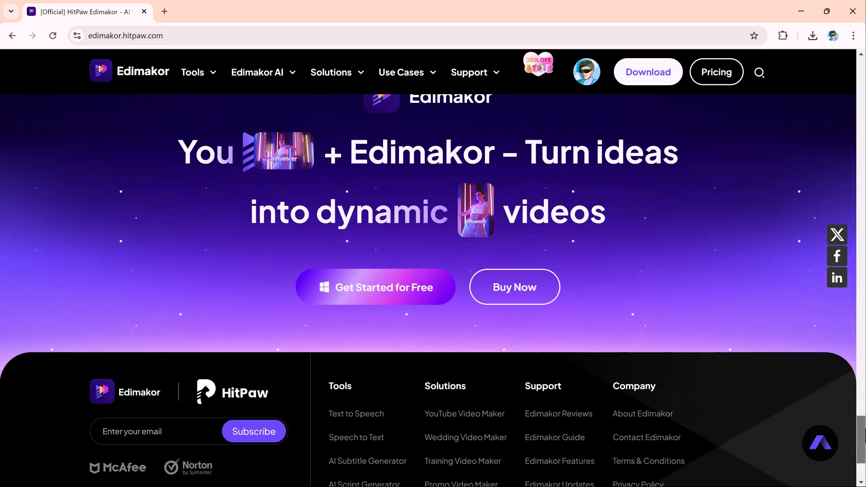
{"action": "scroll", "coordinate": [387, 413], "scroll_direction": "up", "scroll_amount": 3}
{"action": "scroll", "coordinate": [387, 412], "scroll_direction": "down", "scroll_amount": 1}
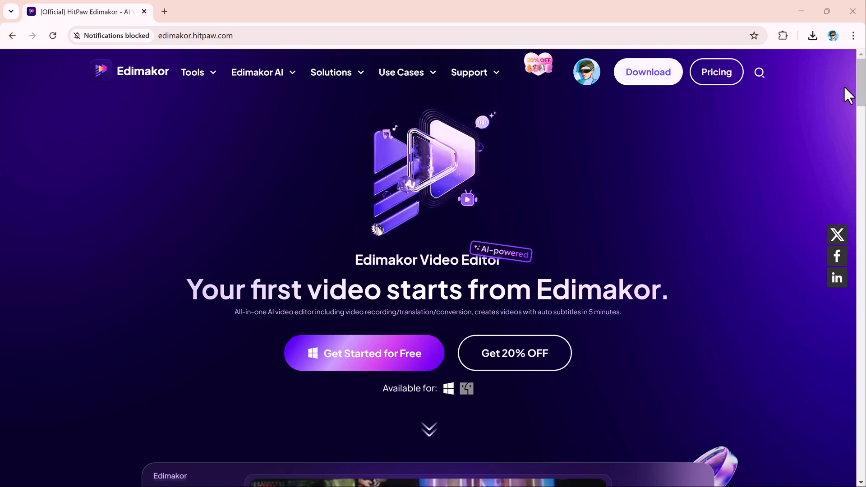
{"action": "scroll", "coordinate": [845, 108], "scroll_direction": "down", "scroll_amount": 1}
{"action": "scroll", "coordinate": [844, 122], "scroll_direction": "down", "scroll_amount": 3}
{"action": "scroll", "coordinate": [843, 136], "scroll_direction": "down", "scroll_amount": 1}
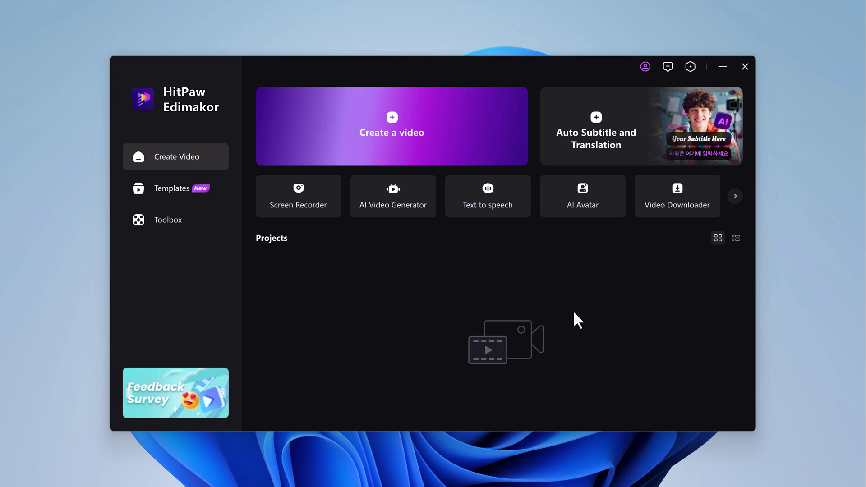
Choose 'Create a video' in the Edimakor launcher to open project 2025-02-11_01.
{"action": "left_click", "coordinate": [384, 157]}
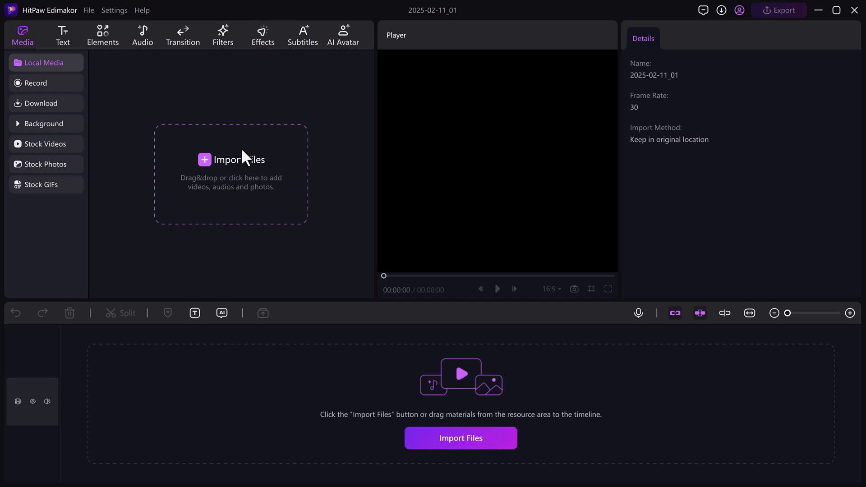
Browse the Text and Elements libraries, then show the Audio library's trending music.
{"action": "left_click", "coordinate": [63, 34]}
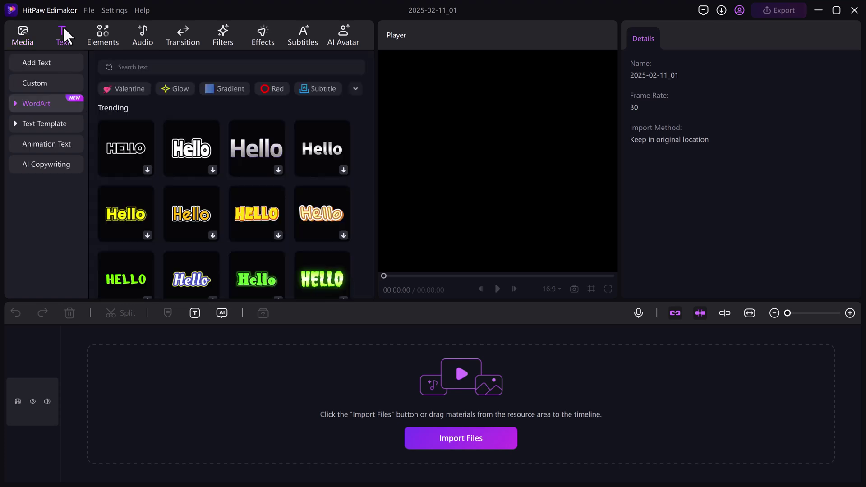
{"action": "left_click", "coordinate": [106, 35]}
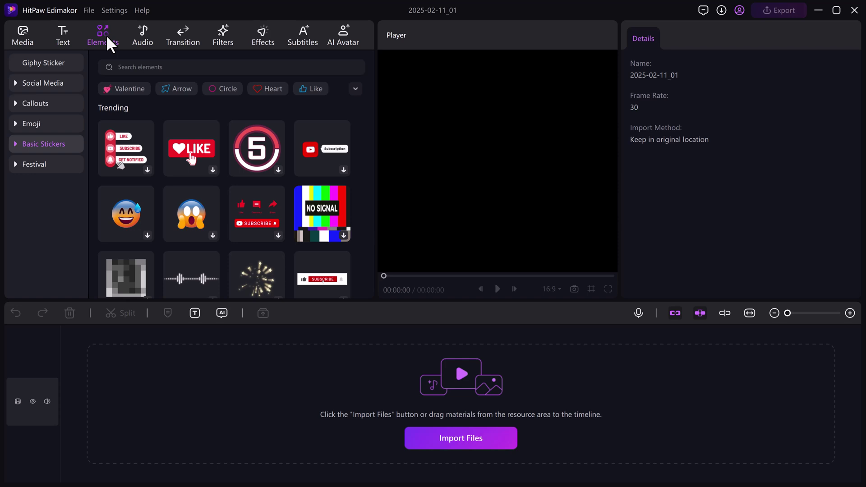
{"action": "left_click", "coordinate": [136, 35]}
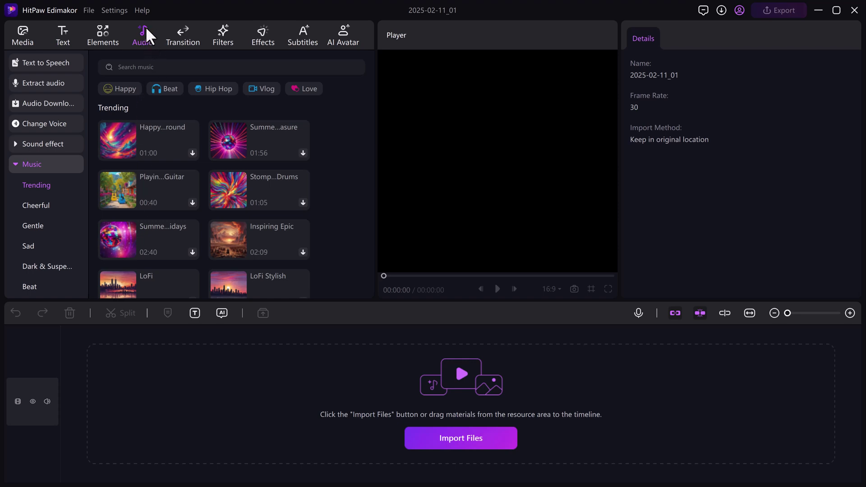
Bring up the Clone Voice dialog from Text to Speech's My Voice list.
{"action": "left_click", "coordinate": [59, 64]}
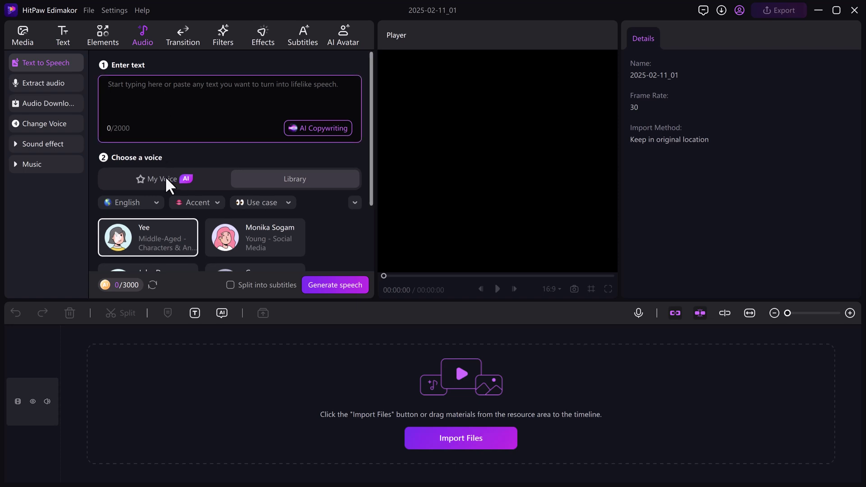
{"action": "left_click", "coordinate": [154, 180]}
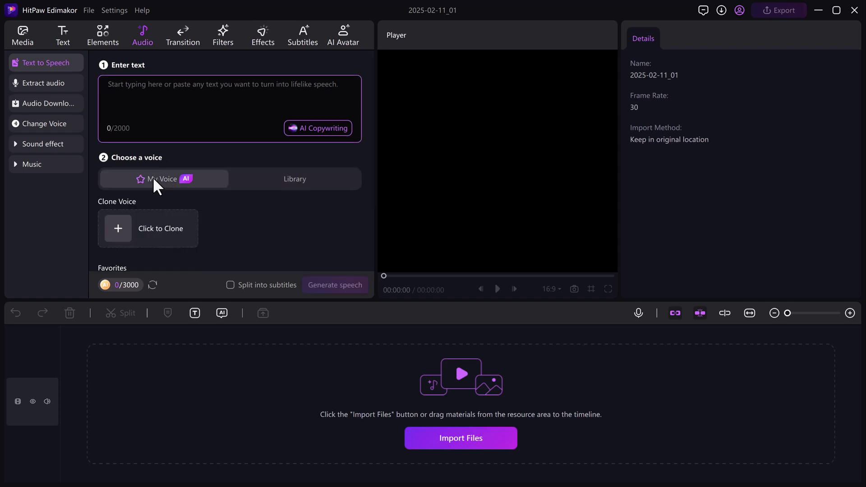
{"action": "left_click", "coordinate": [155, 232]}
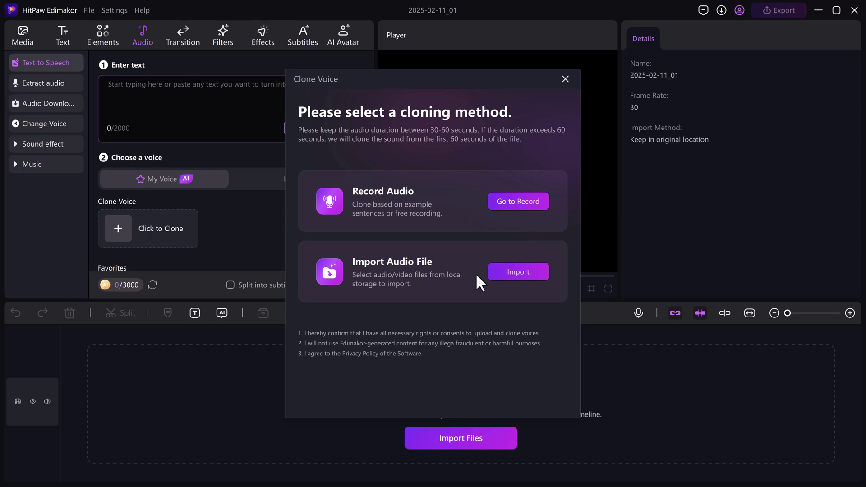
Clone a voice from an imported audio file and save it as 'Tone 01'.
{"action": "left_click", "coordinate": [508, 273]}
{"action": "type", "text": "AUDIO.gif"}
{"action": "left_click", "coordinate": [619, 319]}
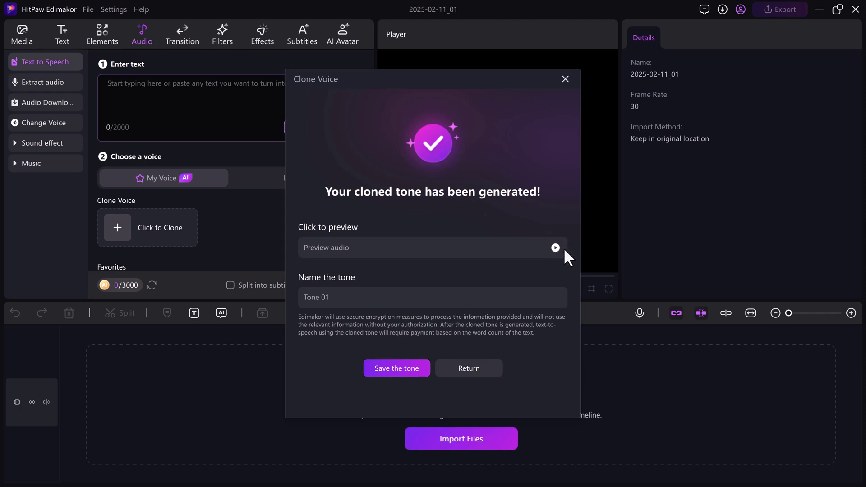
{"action": "left_click", "coordinate": [503, 298]}
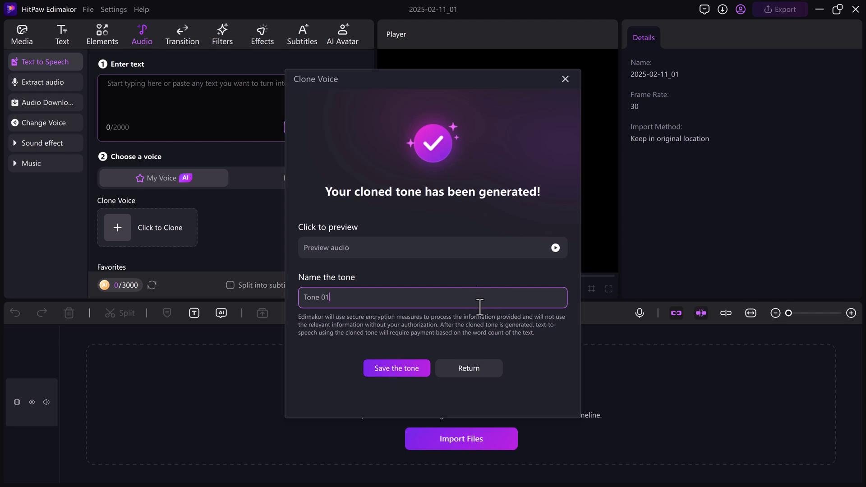
{"action": "left_click", "coordinate": [418, 361]}
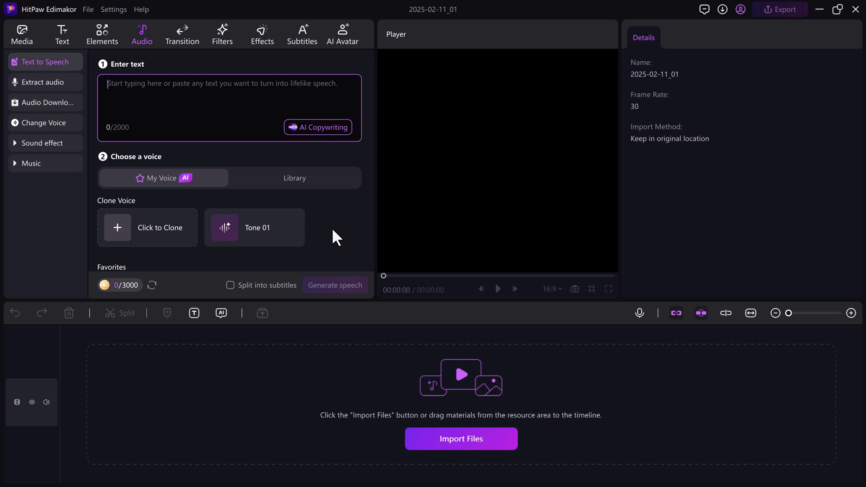
Enter the channel-welcome script with Tone 01 selected and generate the speech clip.
{"action": "left_click", "coordinate": [285, 181]}
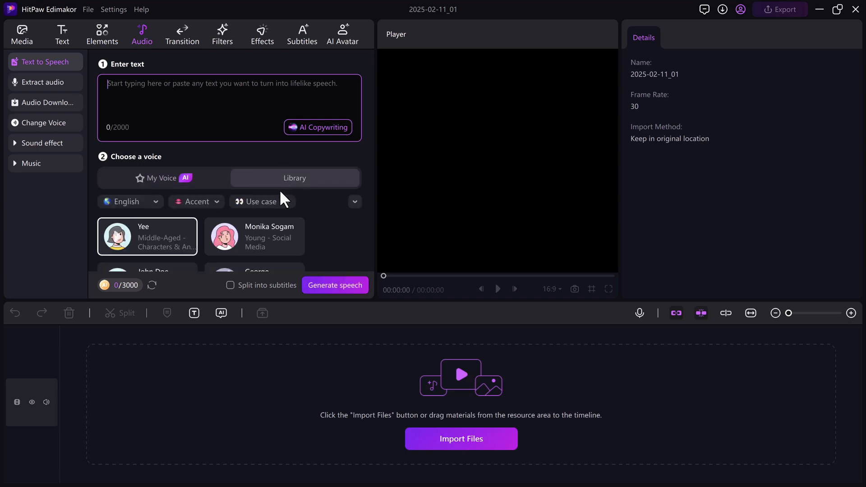
{"action": "left_click", "coordinate": [166, 183]}
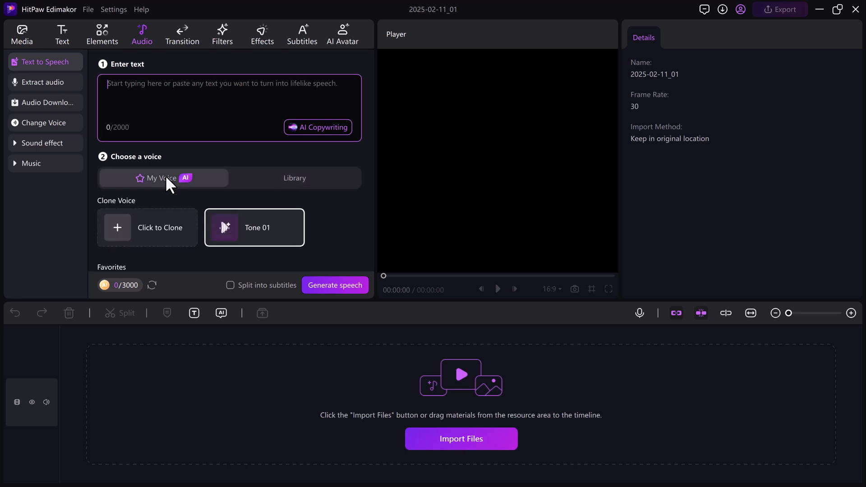
{"action": "left_click", "coordinate": [145, 92]}
{"action": "type", "text": "Hello every"}
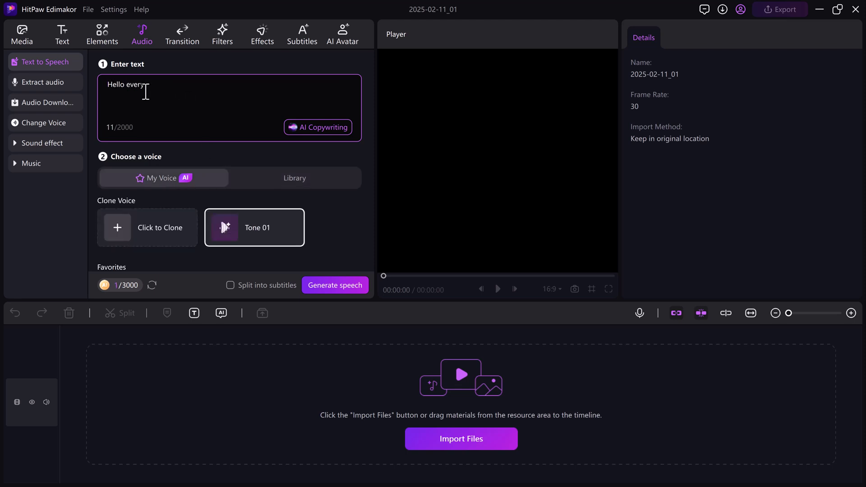
{"action": "type", "text": "one welcome back to my channel. "}
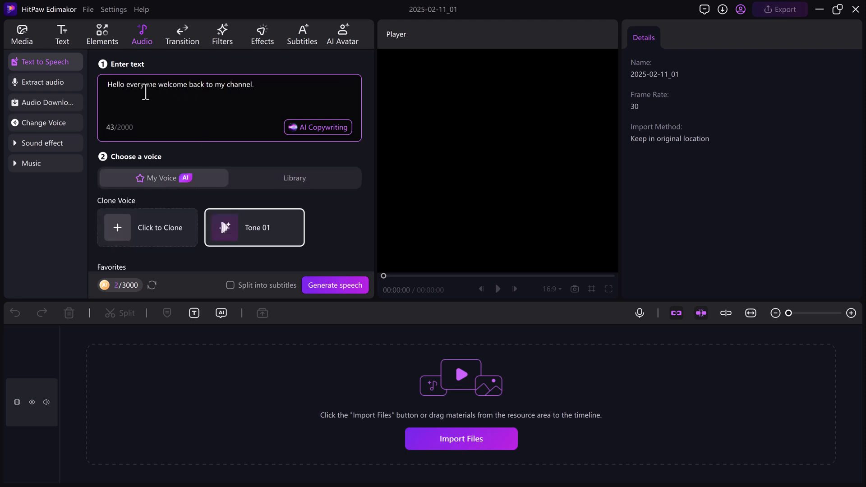
{"action": "type", "text": "In this video w"}
{"action": "type", "text": "e will talk about how you can "}
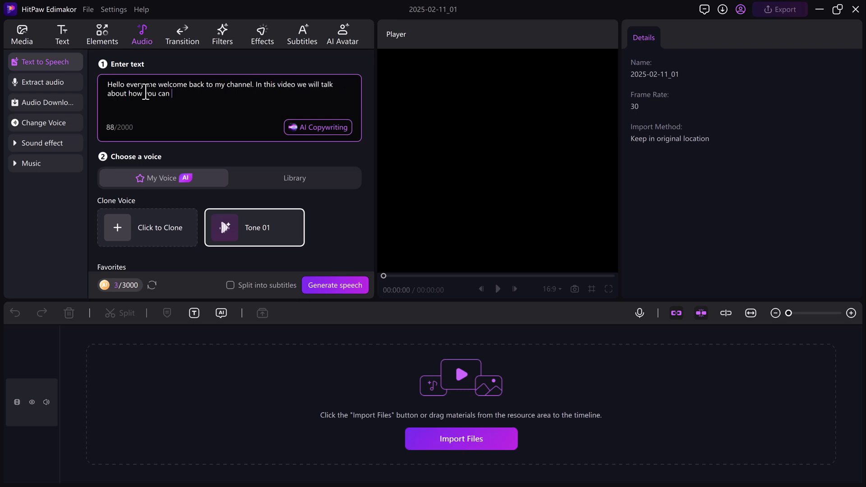
{"action": "type", "text": "createclone"}
{"action": "type", "text": " voice in minutes."}
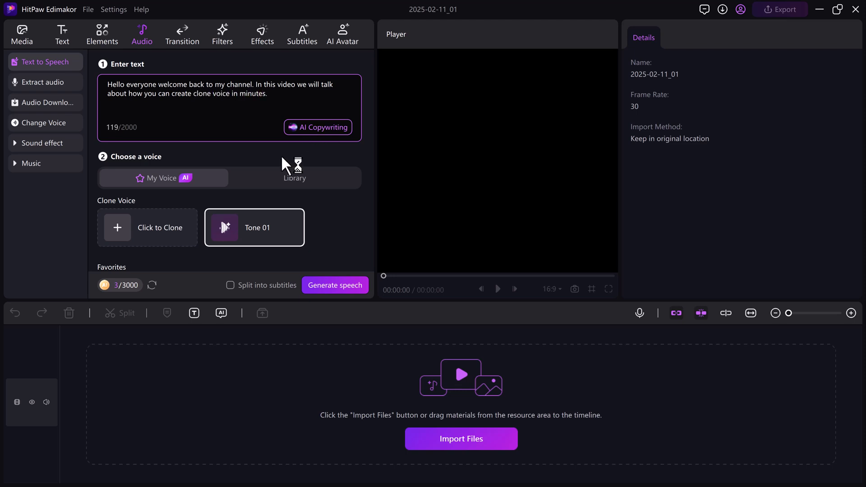
{"action": "left_click", "coordinate": [284, 166]}
{"action": "left_click", "coordinate": [337, 285]}
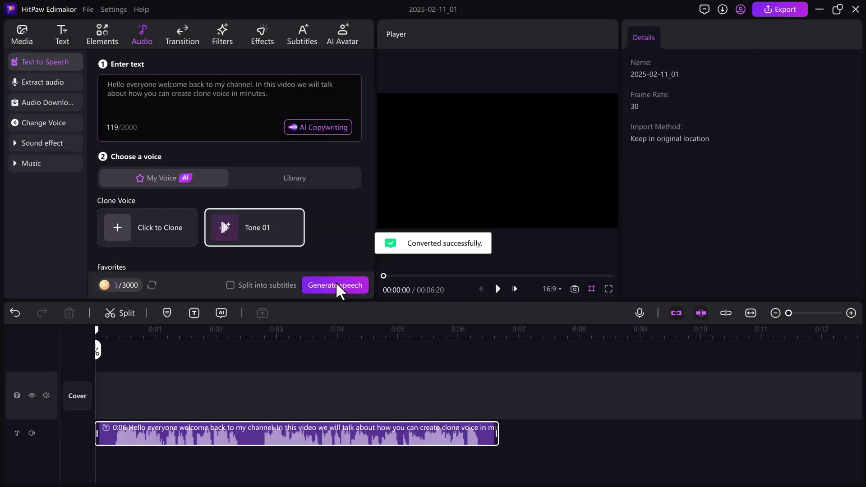
Play the Tone 01 narration, then drag the playhead back to the start.
{"action": "left_click", "coordinate": [496, 288]}
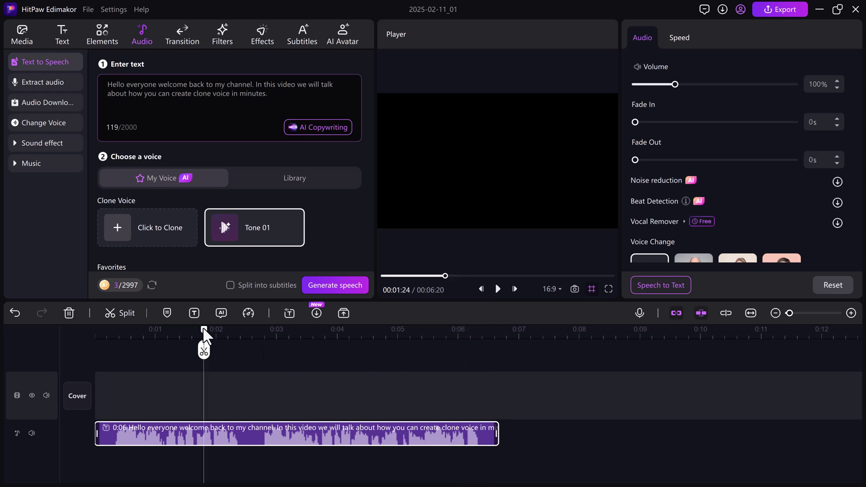
{"action": "left_click_drag", "start_coordinate": [193, 333], "coordinate": [89, 342]}
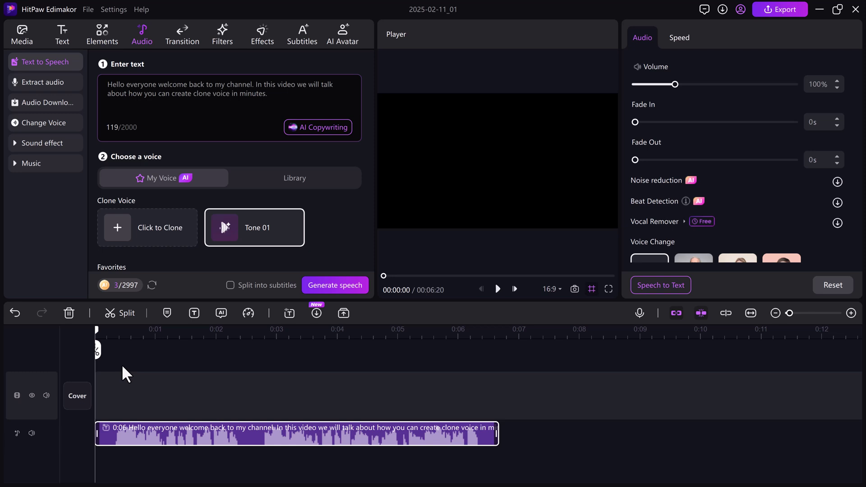
{"action": "scroll", "coordinate": [664, 201], "scroll_direction": "down", "scroll_amount": 1}
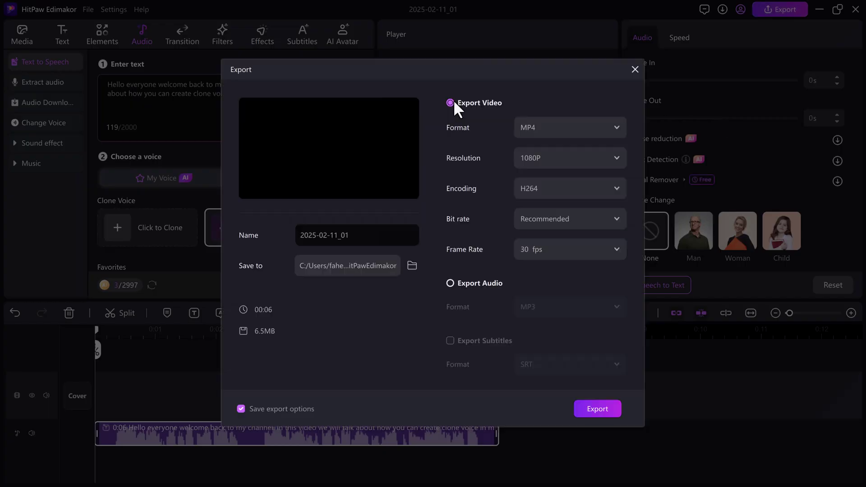
Export as MOV, 1080P, 60 fps, keeping the default encoding and bit rate.
{"action": "left_click", "coordinate": [569, 127]}
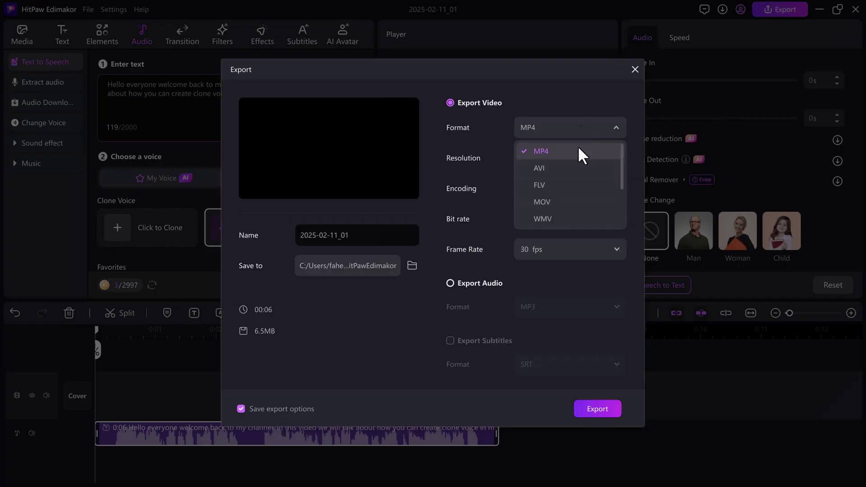
{"action": "left_click", "coordinate": [553, 201]}
{"action": "left_click", "coordinate": [552, 157]}
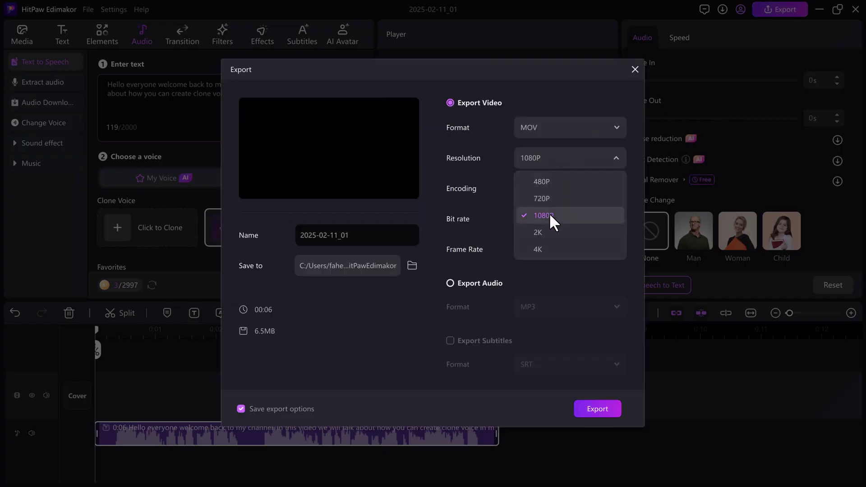
{"action": "left_click", "coordinate": [551, 214]}
{"action": "left_click", "coordinate": [572, 190]}
{"action": "left_click", "coordinate": [571, 208]}
{"action": "left_click", "coordinate": [570, 218]}
{"action": "left_click", "coordinate": [558, 259]}
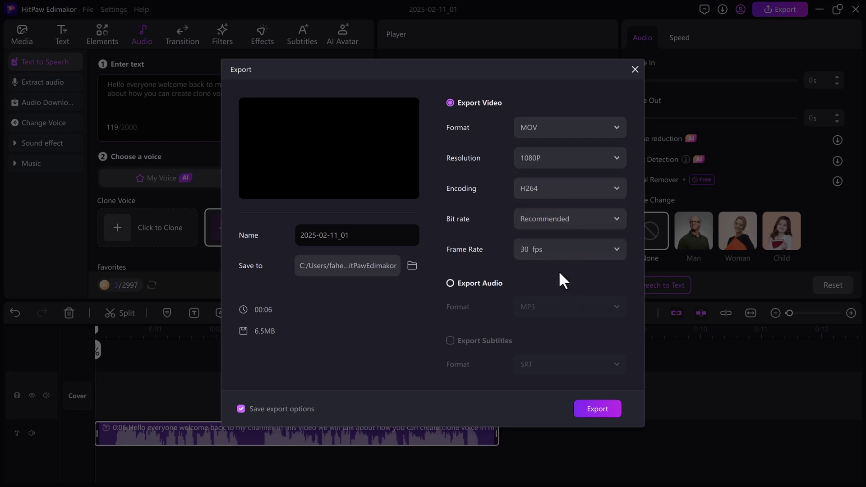
{"action": "left_click", "coordinate": [557, 341]}
{"action": "left_click", "coordinate": [593, 409]}
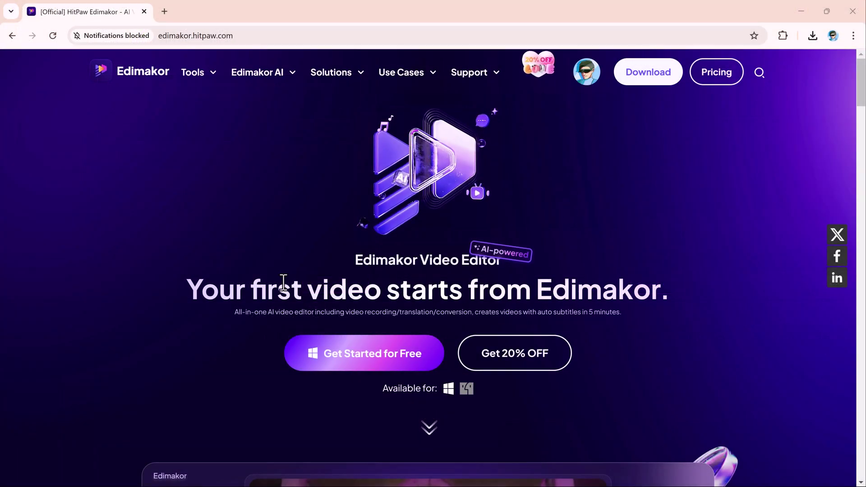
{"action": "scroll", "coordinate": [271, 332], "scroll_direction": "down", "scroll_amount": 3}
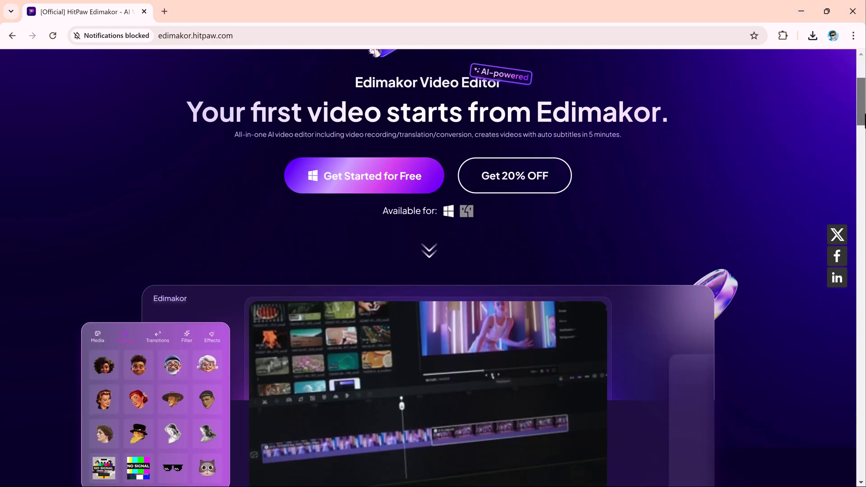
{"action": "scroll", "coordinate": [271, 332], "scroll_direction": "down", "scroll_amount": 2}
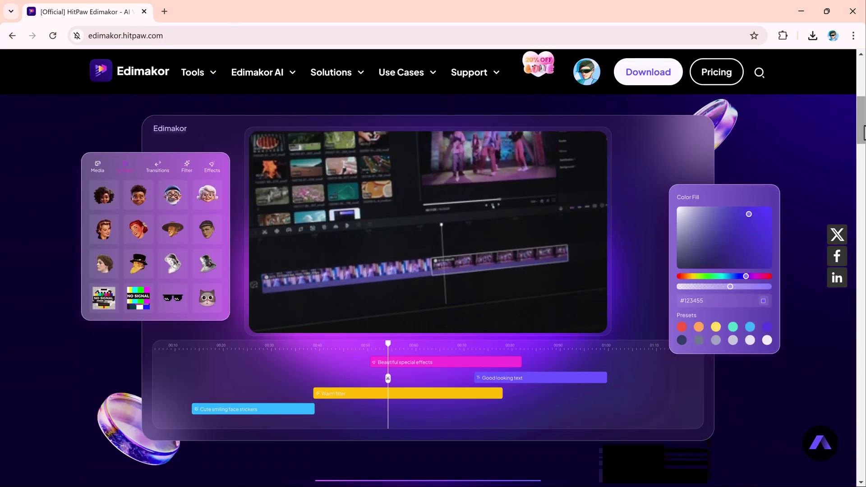